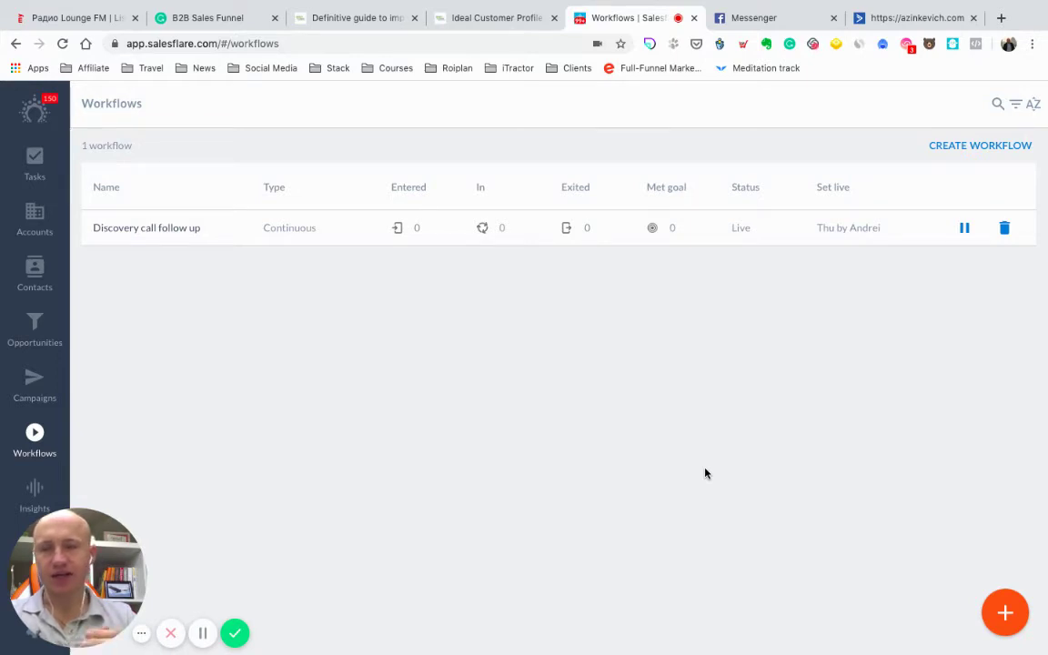
Review the ActiveCampaign discovery call automation's waits, three follow-up emails and 'Scheduled a meeting' goal.
{"action": "left_click", "coordinate": [897, 19]}
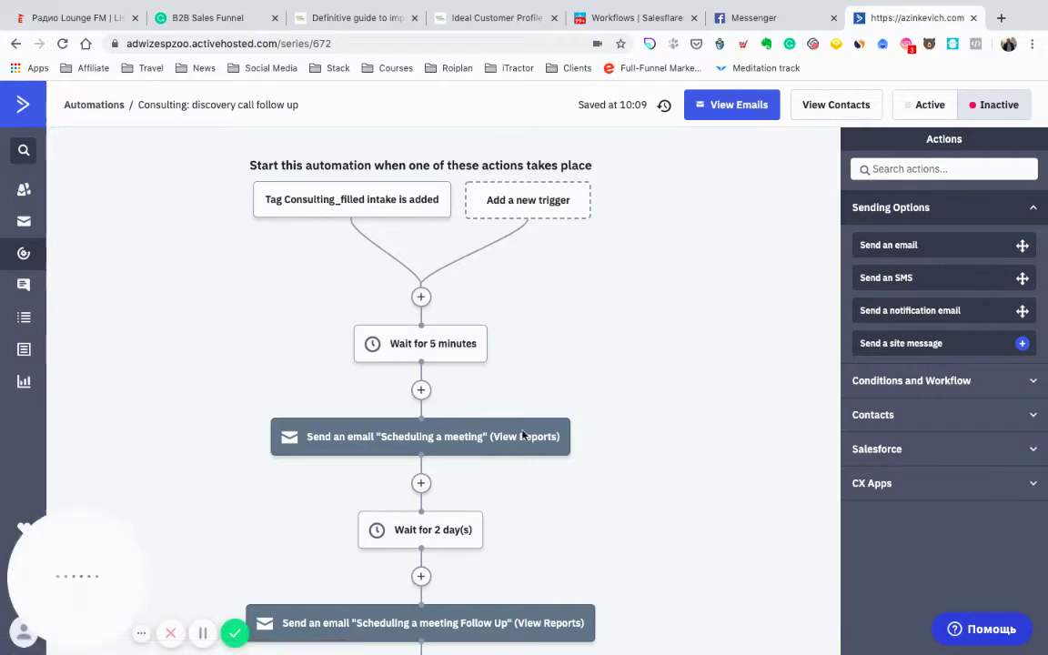
{"action": "scroll", "coordinate": [564, 454], "scroll_direction": "down", "scroll_amount": 5}
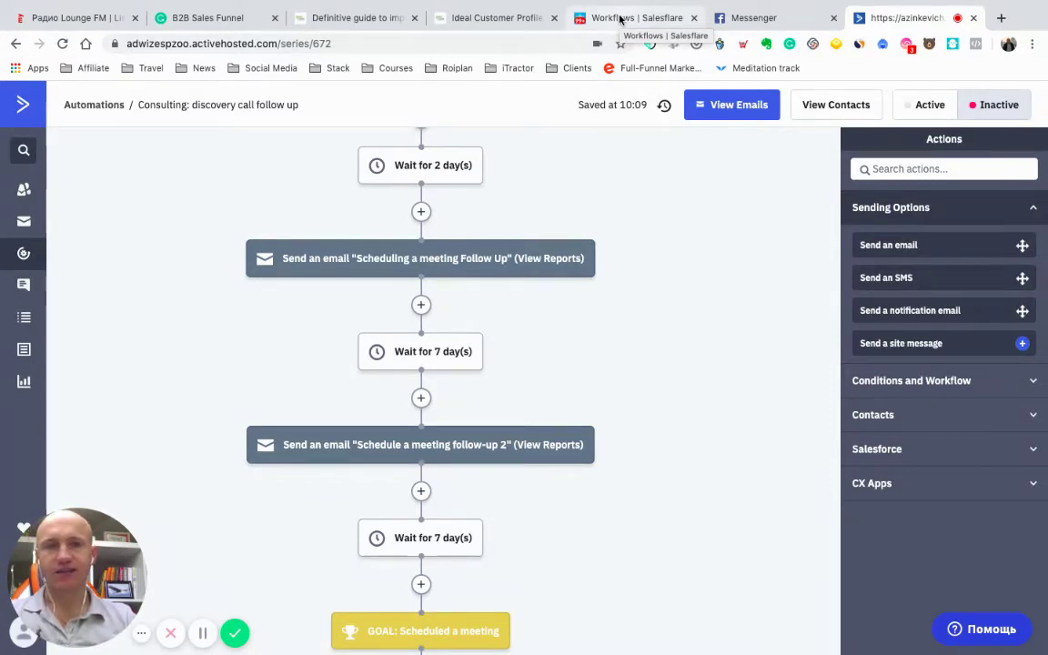
Reopen Salesflare's 'Discovery call follow up' workflow and show its email workflow configuration.
{"action": "left_click", "coordinate": [619, 19]}
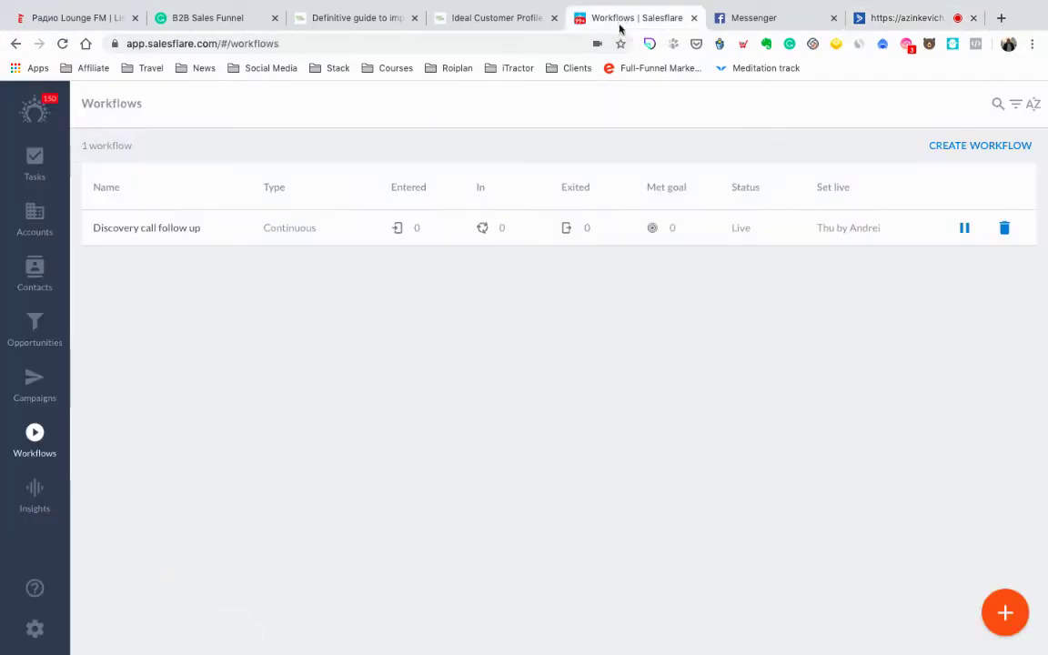
{"action": "left_click", "coordinate": [167, 231]}
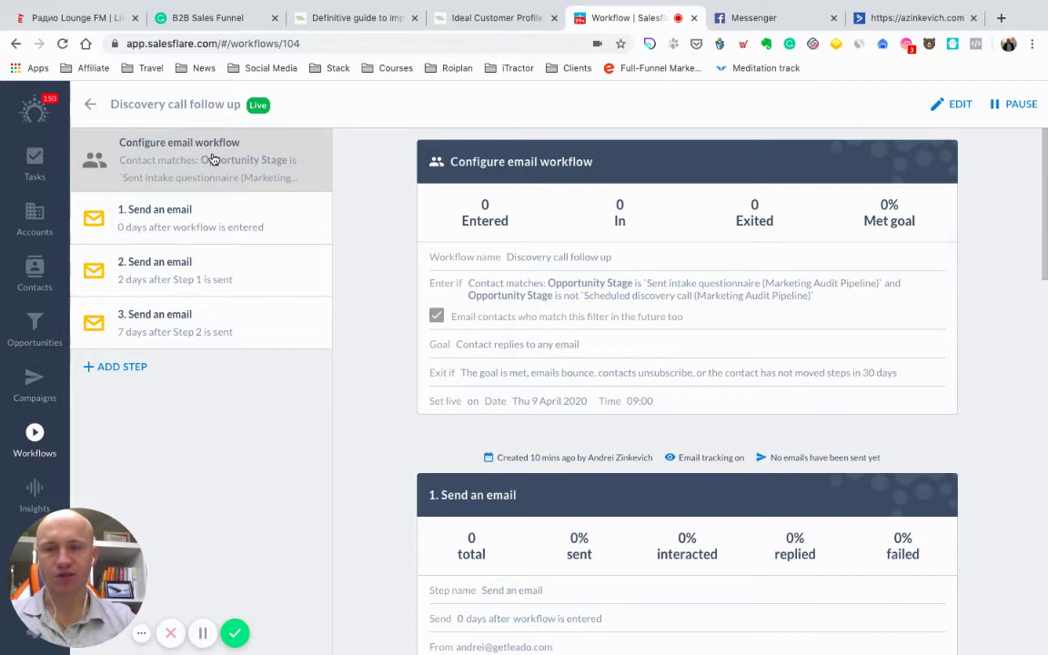
{"action": "left_click", "coordinate": [213, 160]}
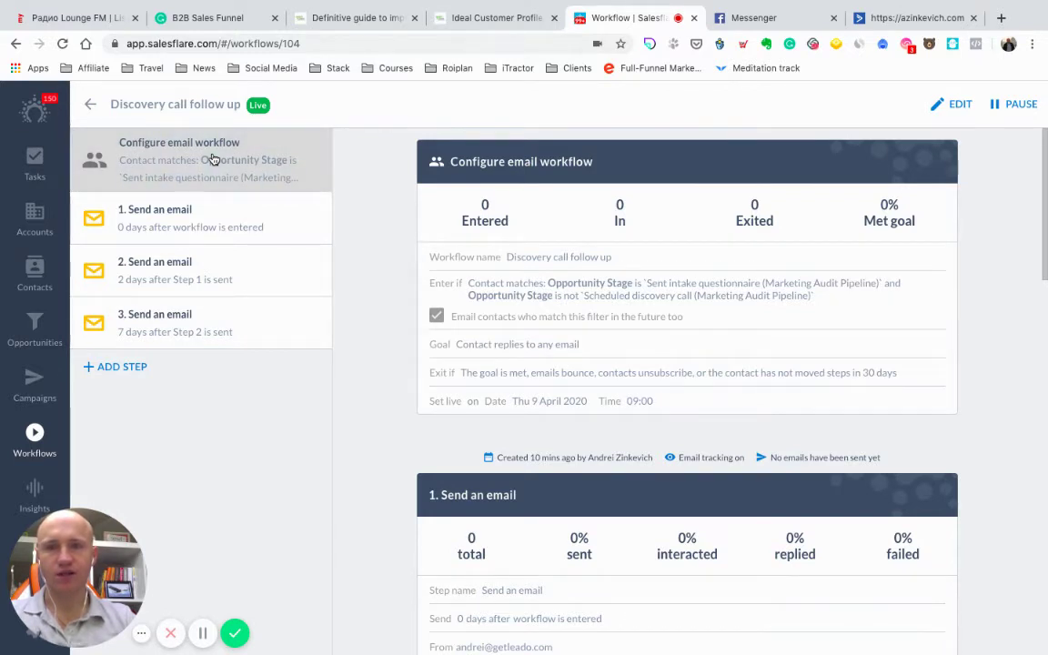
Edit the workflow audience so the first Opportunity Stage filter is 'Sent intake questionnaire'.
{"action": "left_click", "coordinate": [940, 100]}
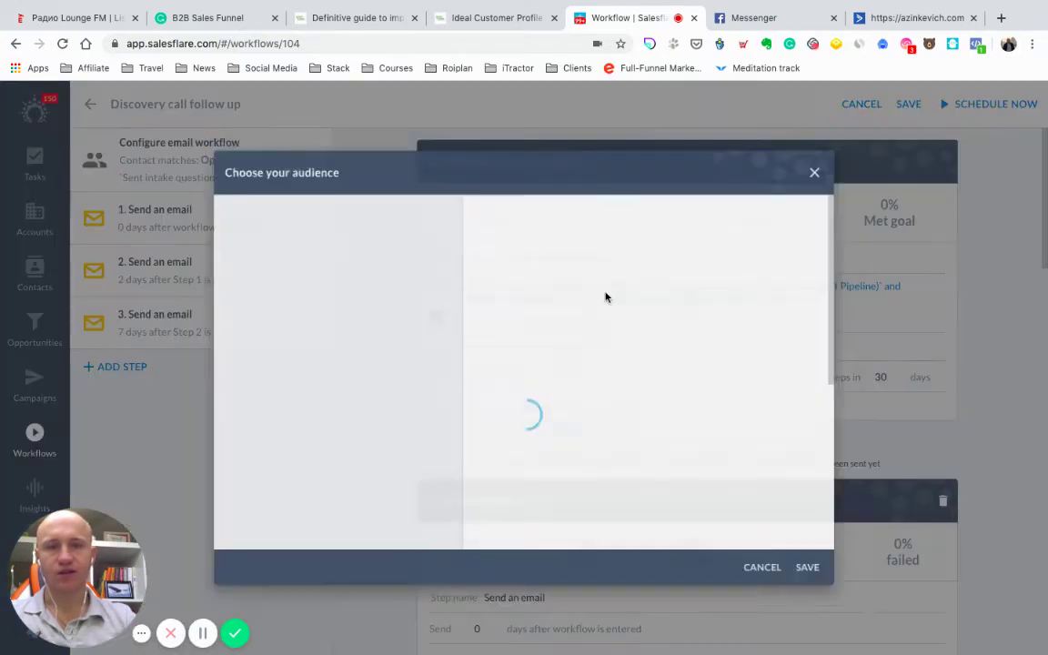
{"action": "left_click", "coordinate": [606, 297]}
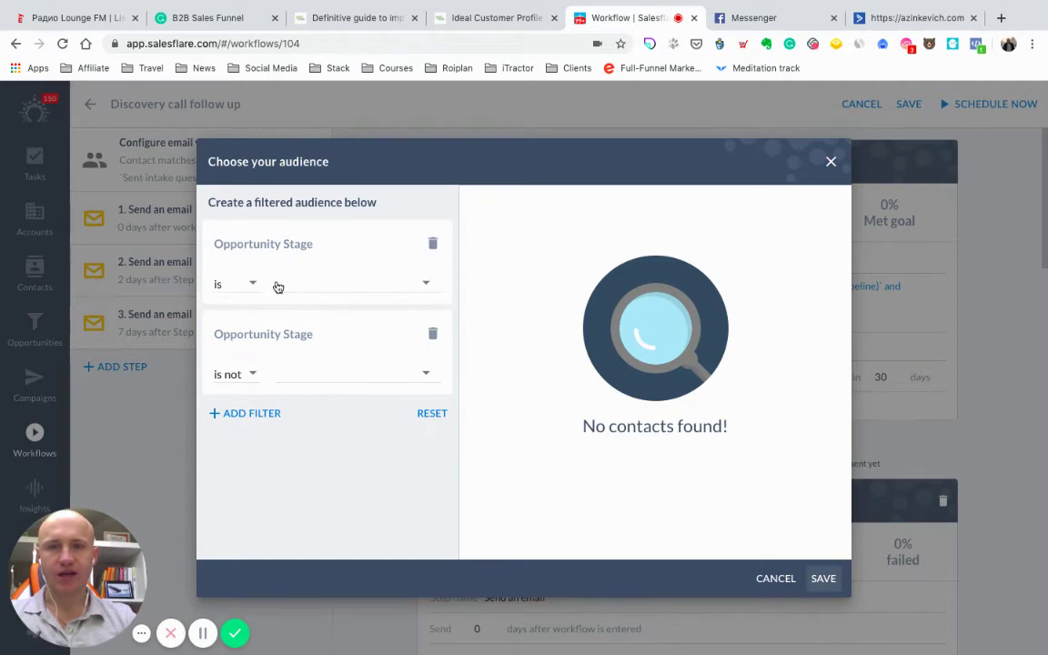
{"action": "left_click", "coordinate": [330, 295]}
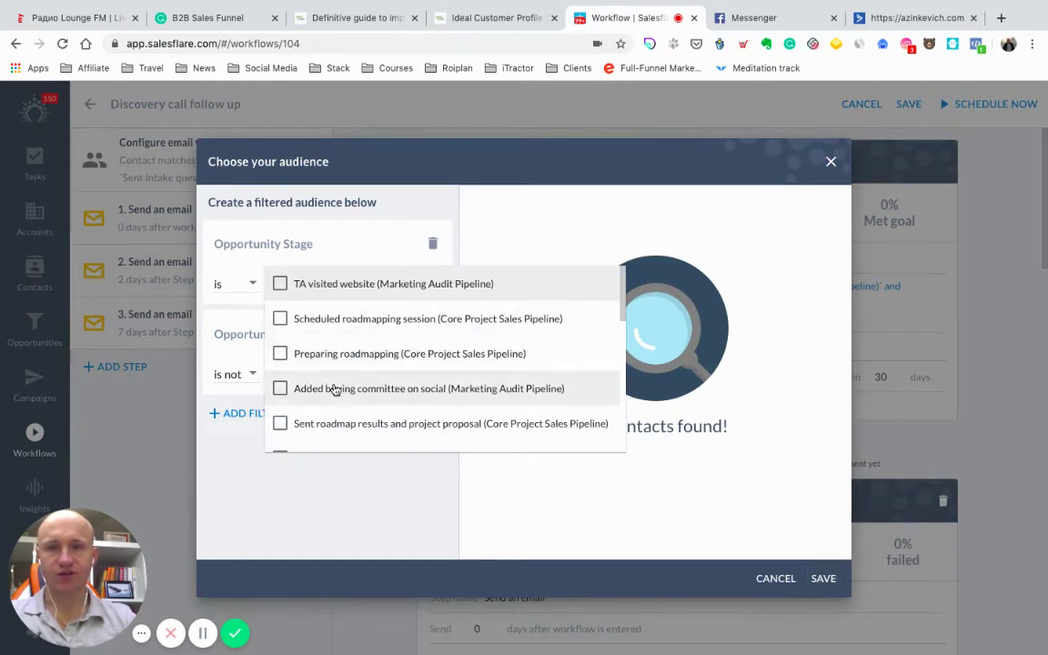
{"action": "scroll", "coordinate": [343, 388], "scroll_direction": "down", "scroll_amount": 1}
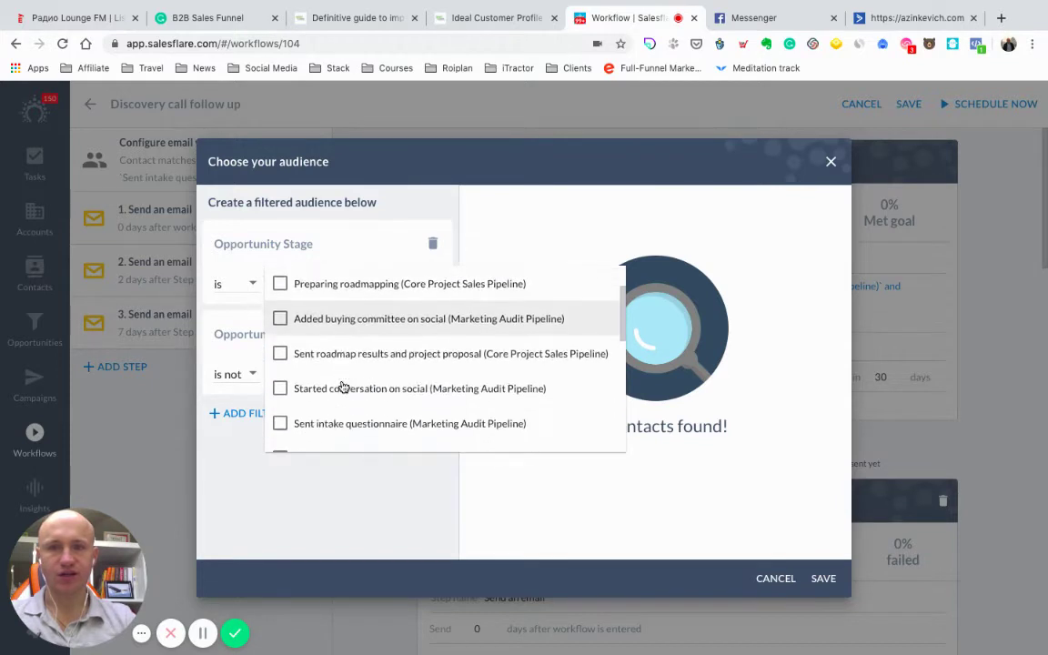
{"action": "scroll", "coordinate": [343, 387], "scroll_direction": "down", "scroll_amount": 1}
{"action": "left_click", "coordinate": [311, 372]}
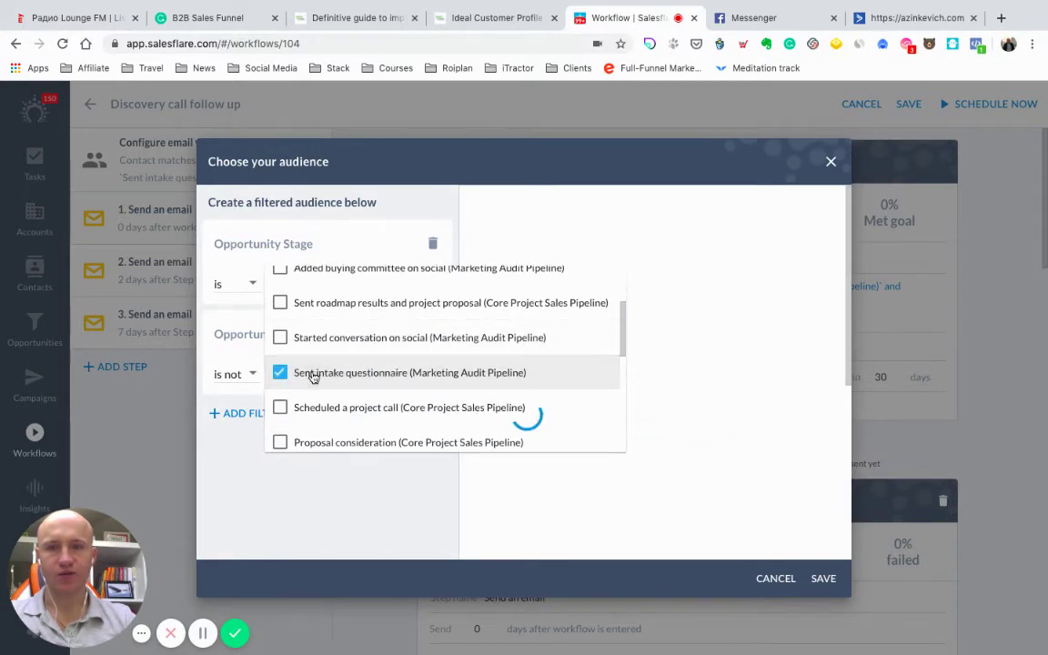
{"action": "left_click", "coordinate": [307, 512]}
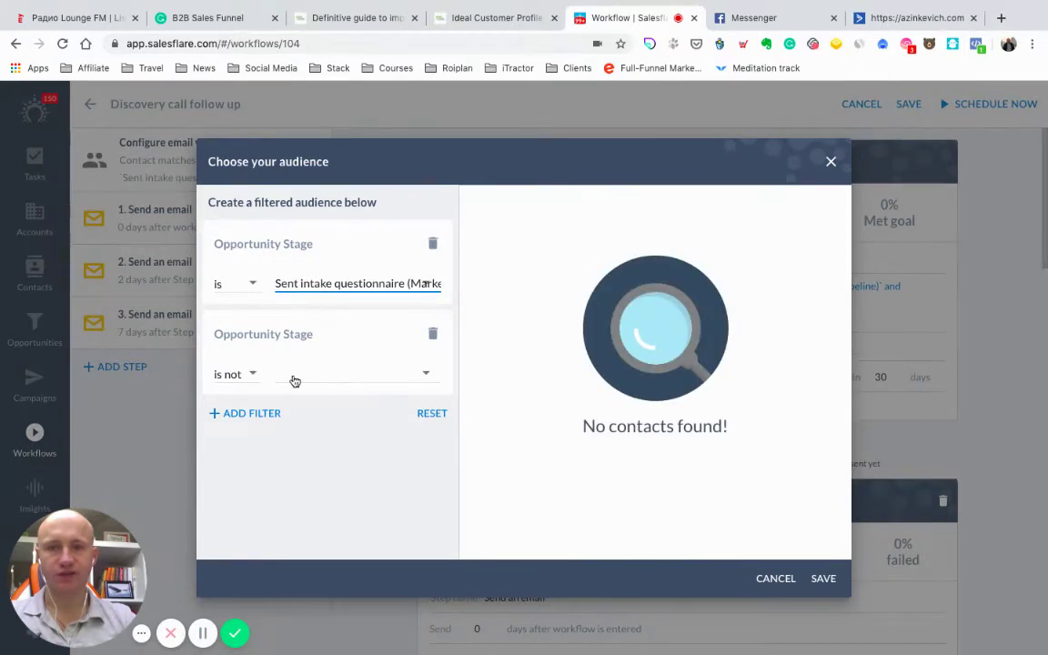
{"action": "left_click", "coordinate": [341, 381]}
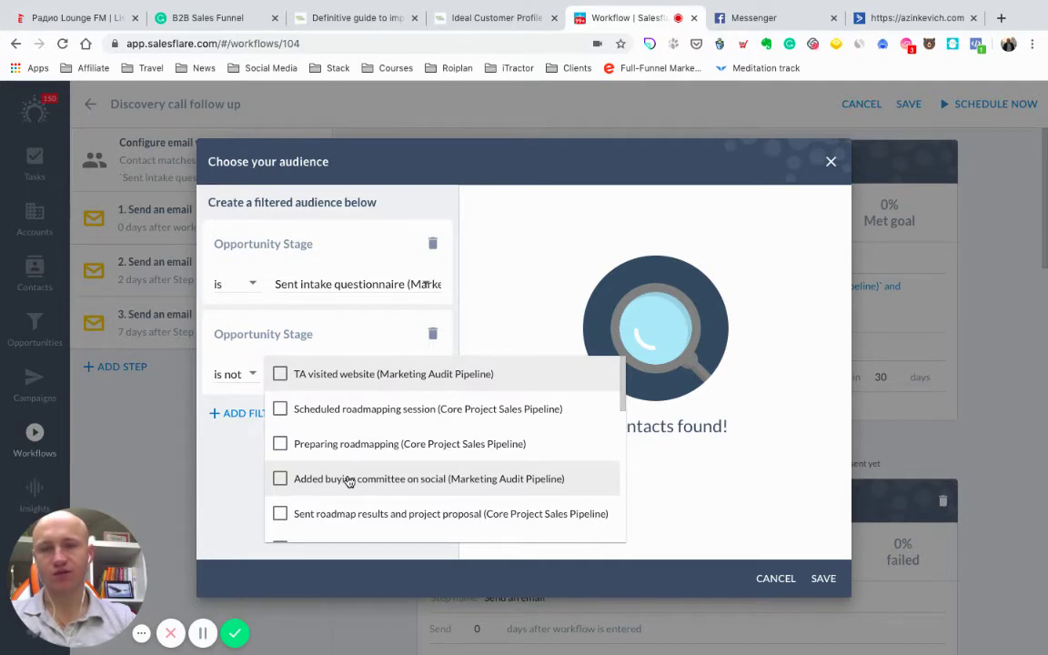
Make the second filter exclude Opportunity Stage 'Scheduled discovery call (Marketing Audit Pipeline)'.
{"action": "scroll", "coordinate": [348, 482], "scroll_direction": "down", "scroll_amount": 3}
{"action": "scroll", "coordinate": [346, 468], "scroll_direction": "down", "scroll_amount": 2}
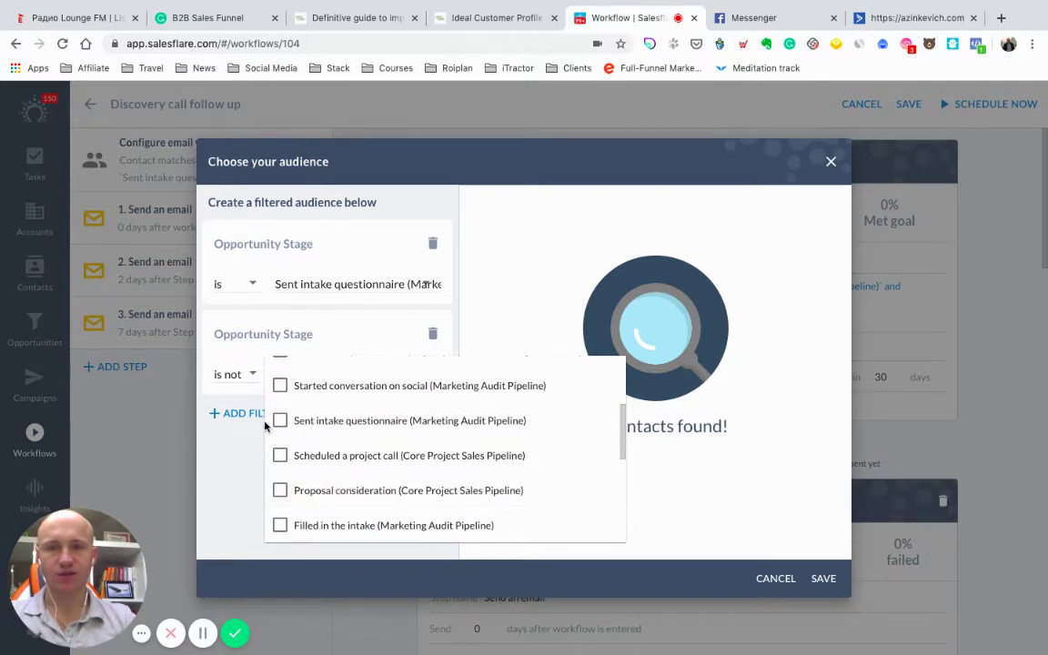
{"action": "scroll", "coordinate": [326, 528], "scroll_direction": "down", "scroll_amount": 1}
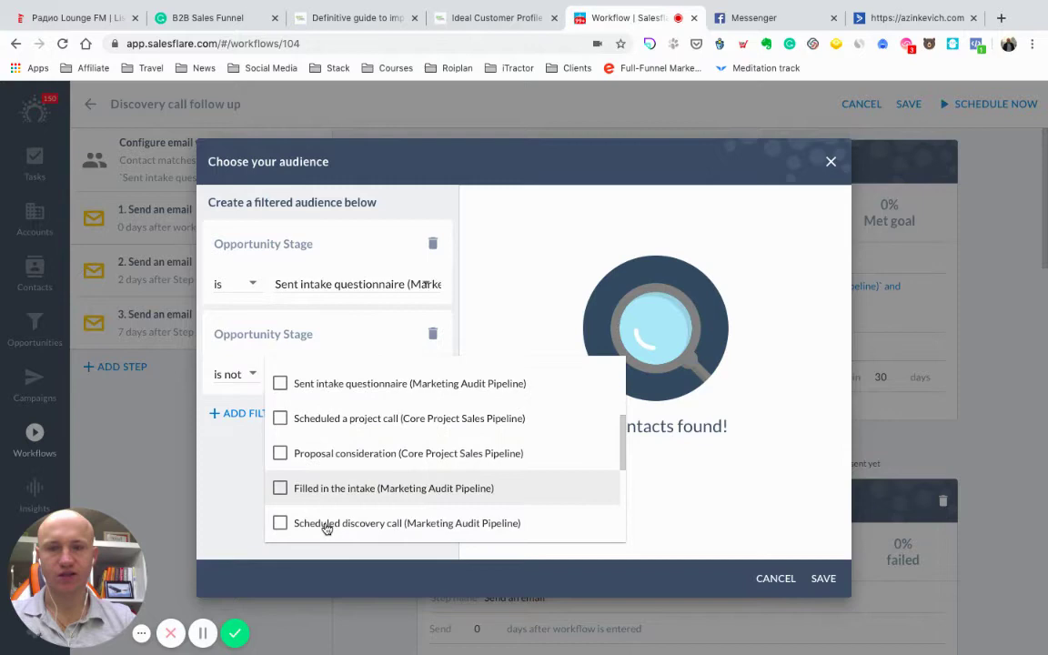
{"action": "scroll", "coordinate": [328, 532], "scroll_direction": "up", "scroll_amount": 3}
{"action": "scroll", "coordinate": [354, 453], "scroll_direction": "up", "scroll_amount": 1}
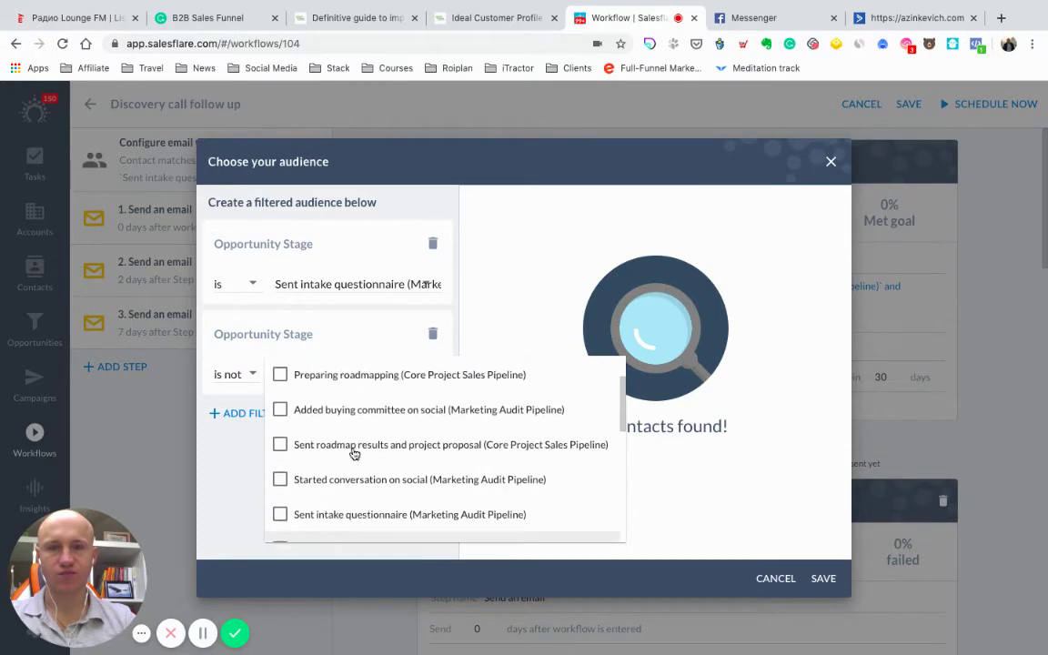
{"action": "scroll", "coordinate": [354, 453], "scroll_direction": "down", "scroll_amount": 5}
{"action": "scroll", "coordinate": [354, 453], "scroll_direction": "up", "scroll_amount": 4}
{"action": "scroll", "coordinate": [354, 453], "scroll_direction": "up", "scroll_amount": 2}
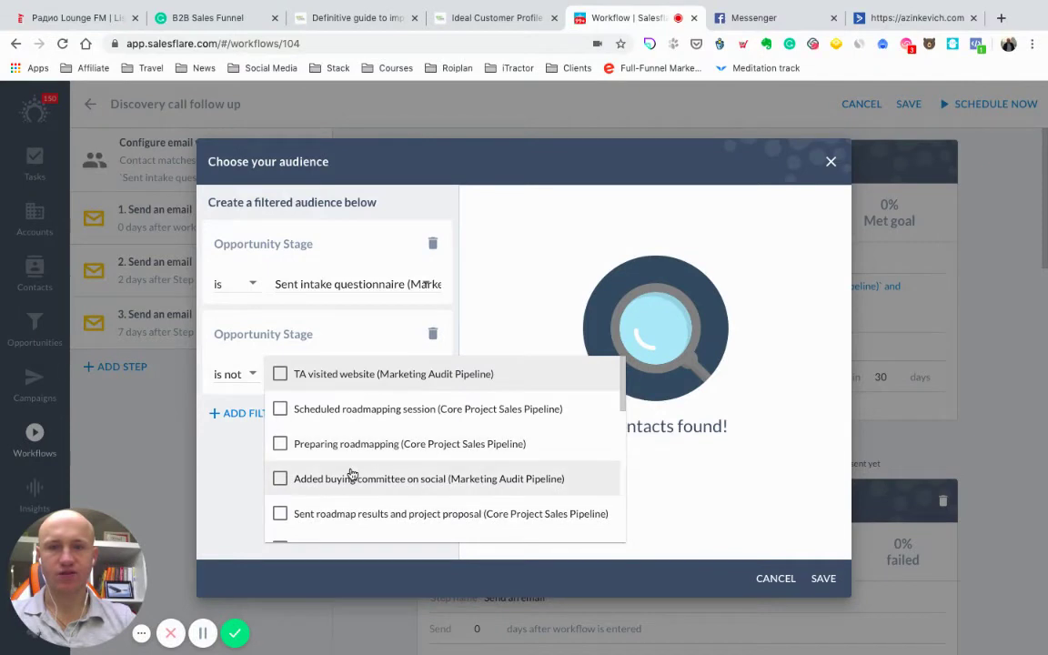
{"action": "scroll", "coordinate": [352, 474], "scroll_direction": "down", "scroll_amount": 10}
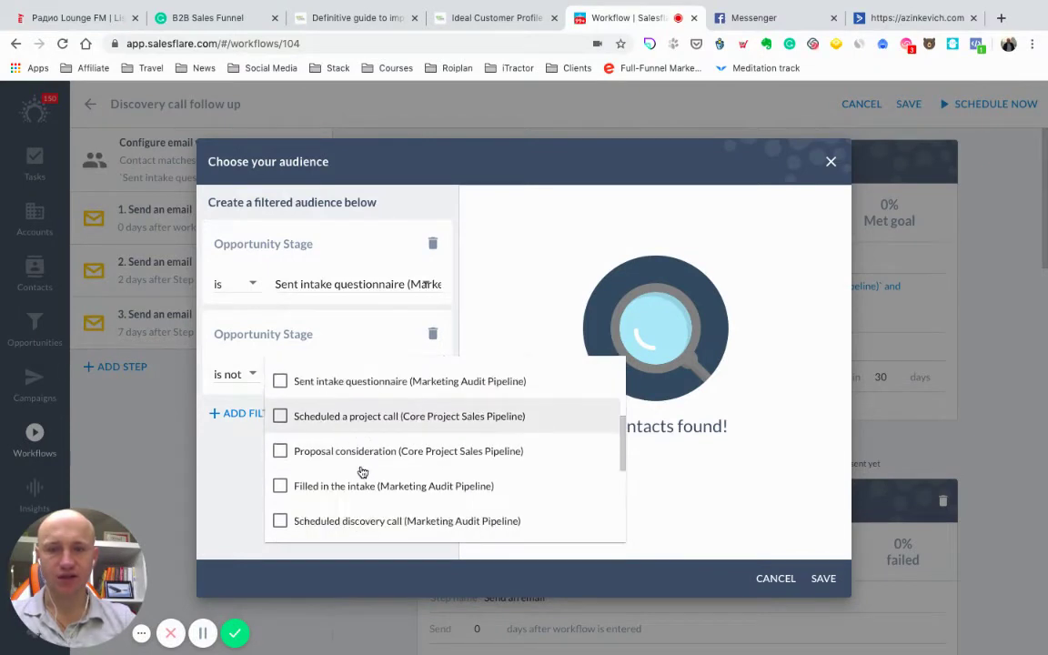
{"action": "scroll", "coordinate": [361, 472], "scroll_direction": "down", "scroll_amount": 3}
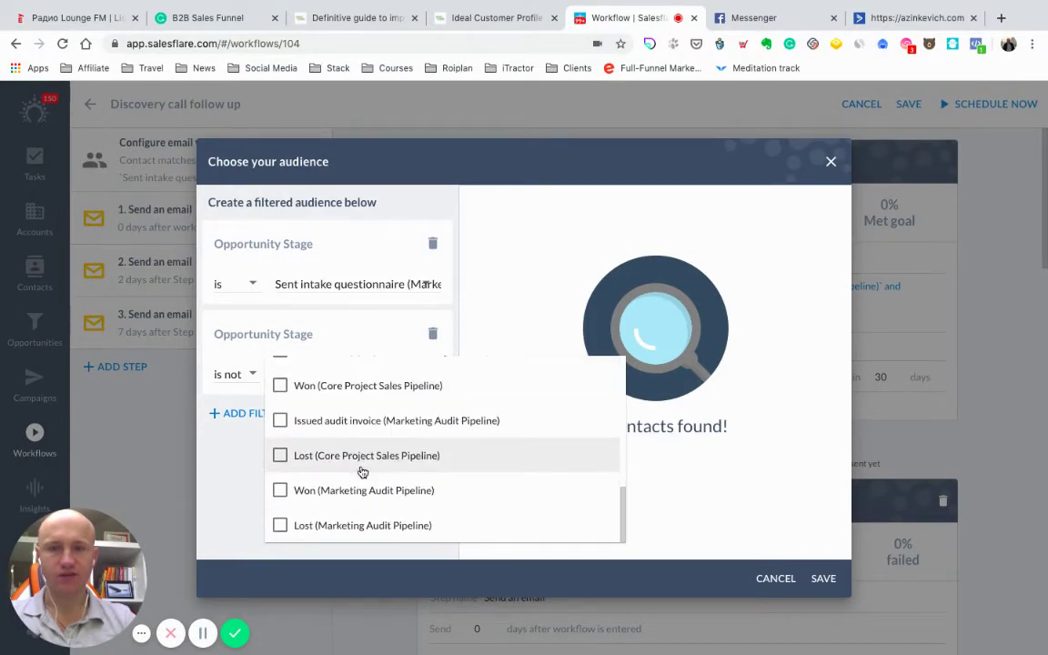
{"action": "scroll", "coordinate": [361, 472], "scroll_direction": "up", "scroll_amount": 5}
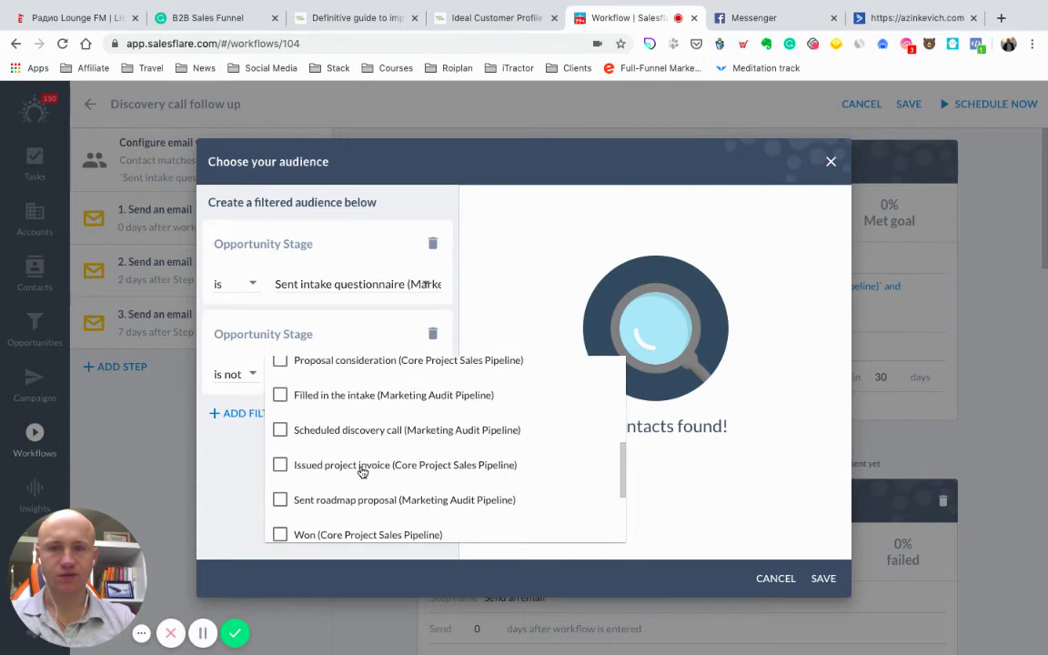
{"action": "left_click", "coordinate": [329, 431]}
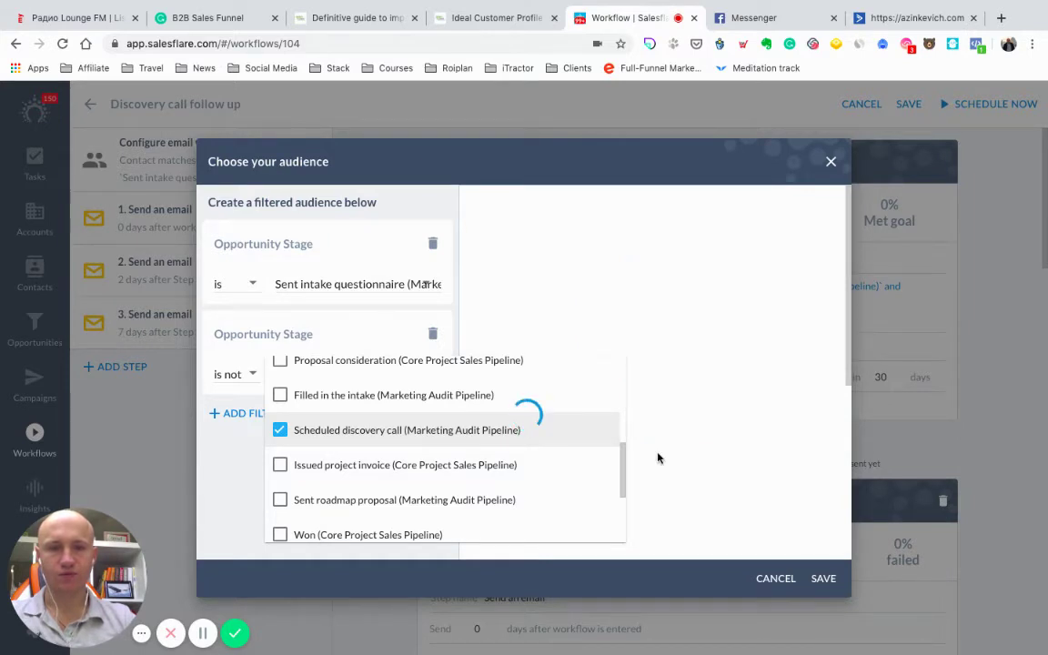
{"action": "left_click", "coordinate": [230, 489]}
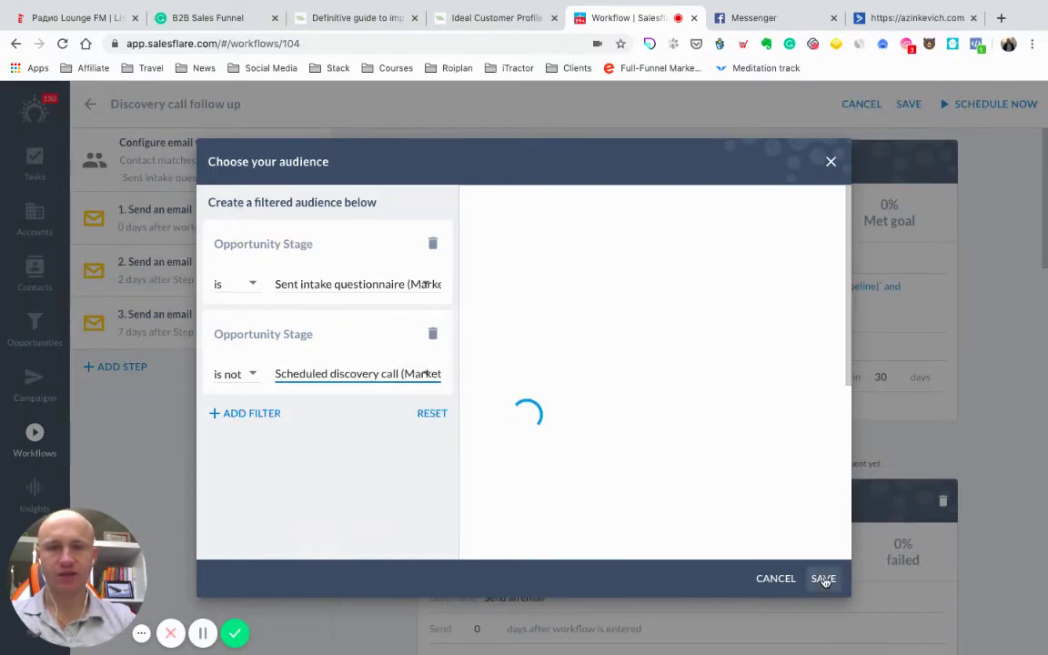
Save the audience filters and set the workflow goal to 'Contact replies to any email'.
{"action": "left_click", "coordinate": [823, 578]}
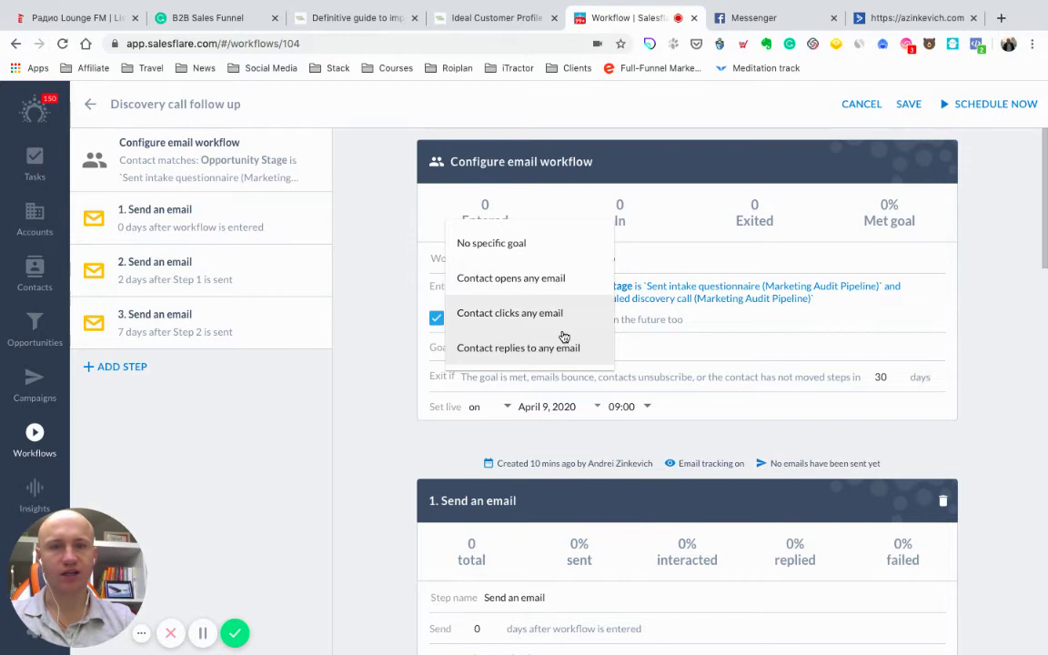
{"action": "left_click", "coordinate": [670, 352]}
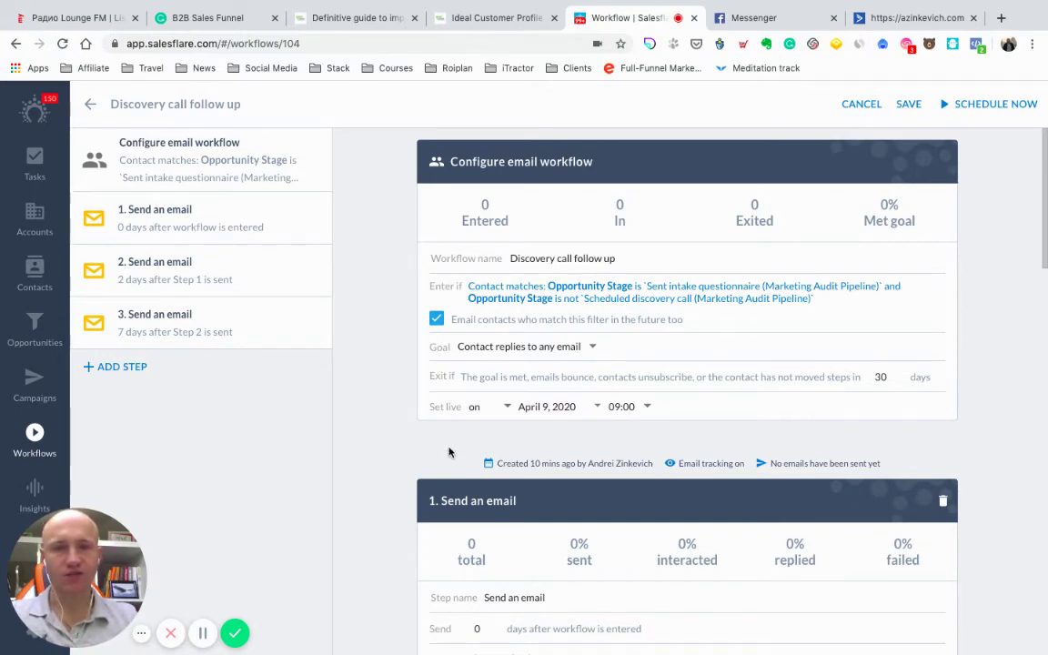
{"action": "scroll", "coordinate": [449, 452], "scroll_direction": "down", "scroll_amount": 2}
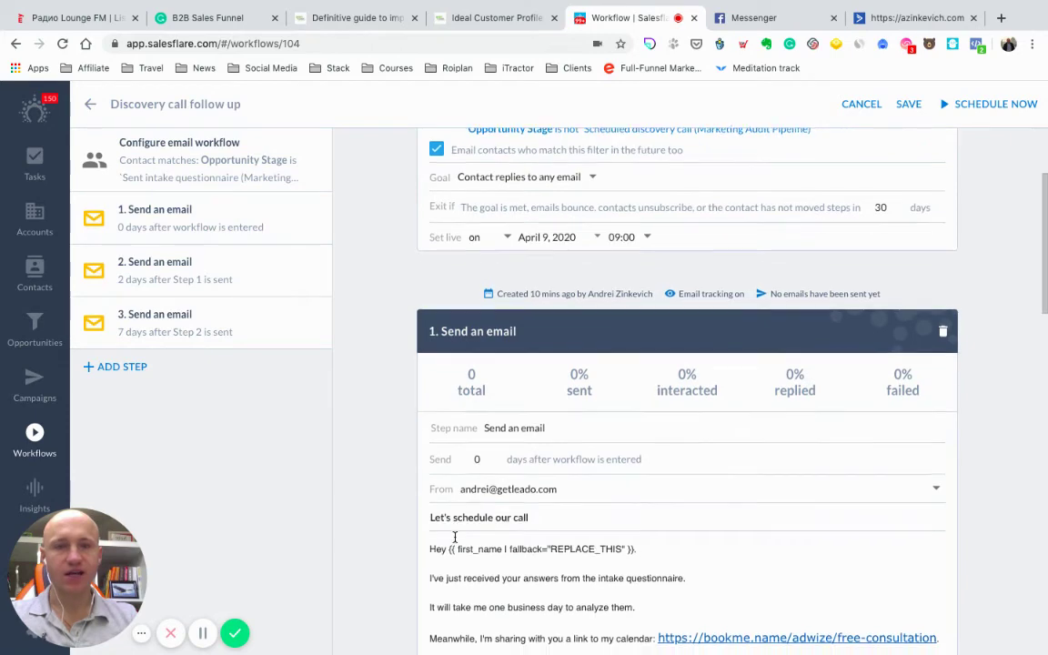
{"action": "scroll", "coordinate": [454, 537], "scroll_direction": "down", "scroll_amount": 1}
{"action": "scroll", "coordinate": [454, 537], "scroll_direction": "down", "scroll_amount": 1}
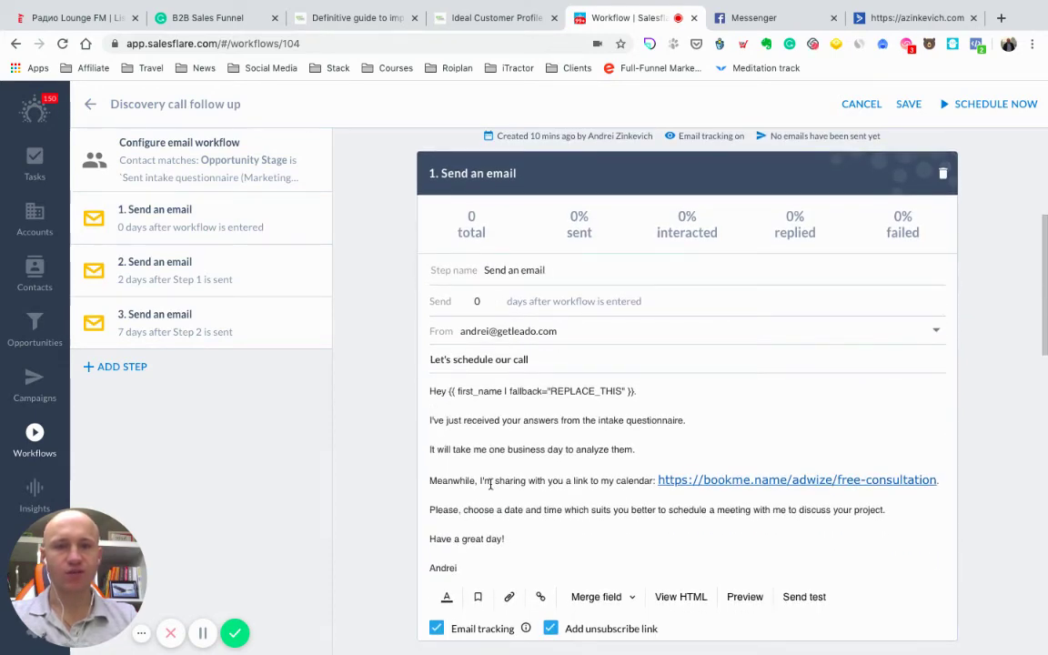
{"action": "scroll", "coordinate": [490, 483], "scroll_direction": "down", "scroll_amount": 1}
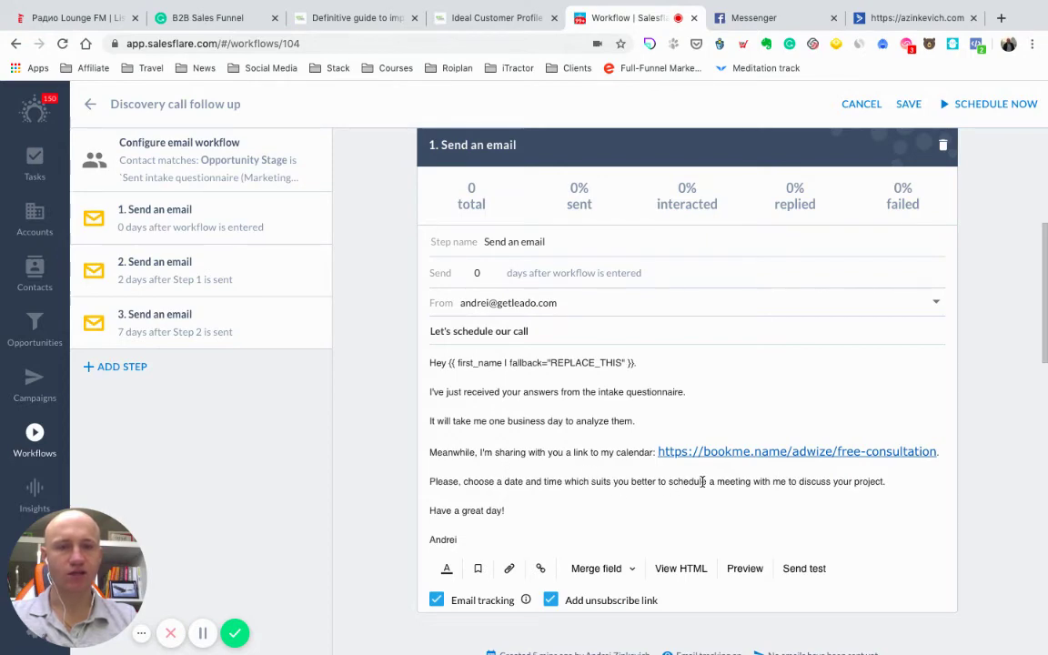
{"action": "scroll", "coordinate": [702, 482], "scroll_direction": "down", "scroll_amount": 1}
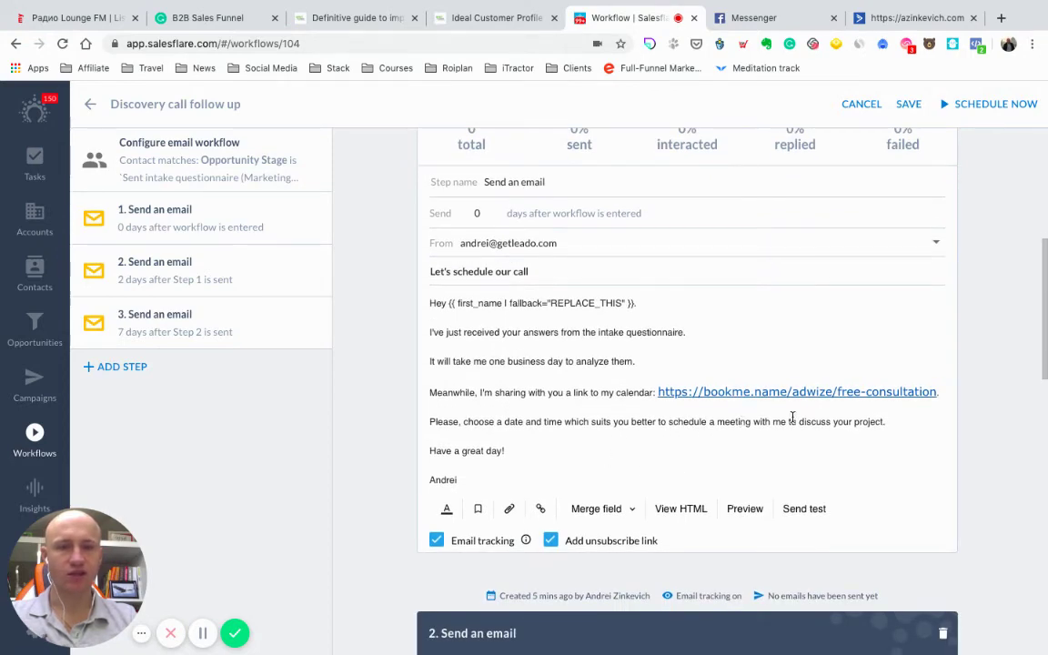
{"action": "scroll", "coordinate": [711, 377], "scroll_direction": "down", "scroll_amount": 3}
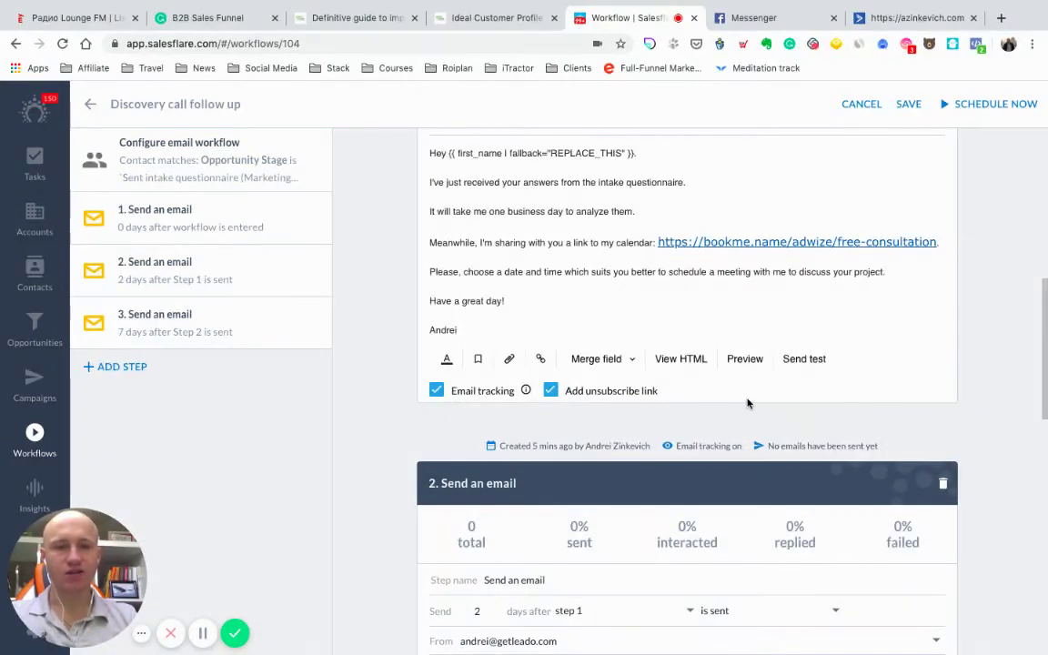
{"action": "scroll", "coordinate": [748, 402], "scroll_direction": "down", "scroll_amount": 4}
{"action": "scroll", "coordinate": [654, 424], "scroll_direction": "down", "scroll_amount": 3}
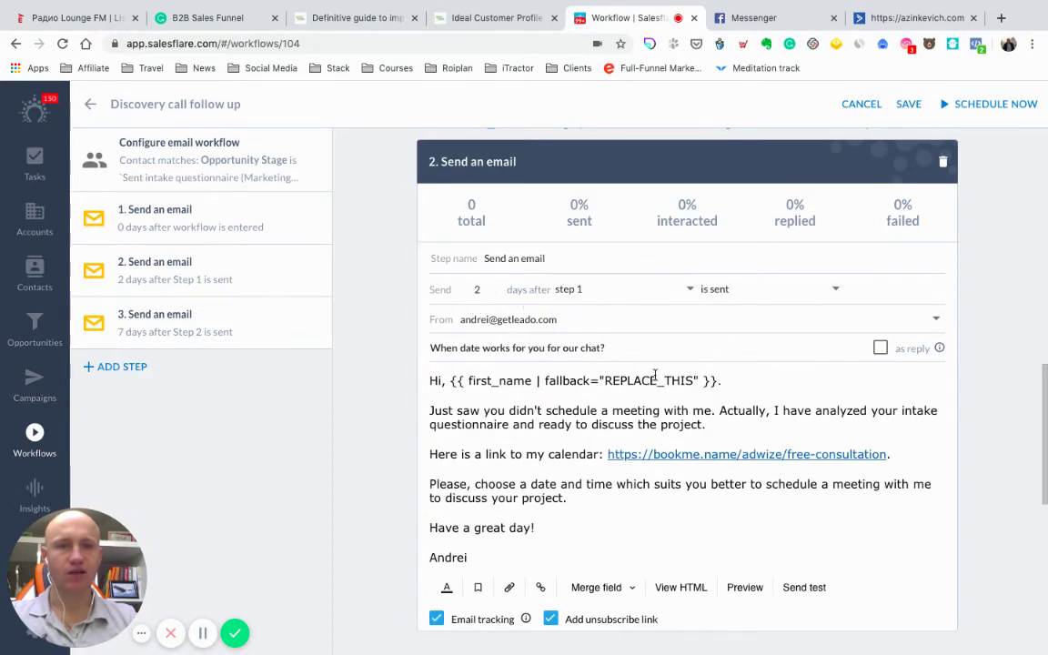
{"action": "left_click", "coordinate": [773, 304]}
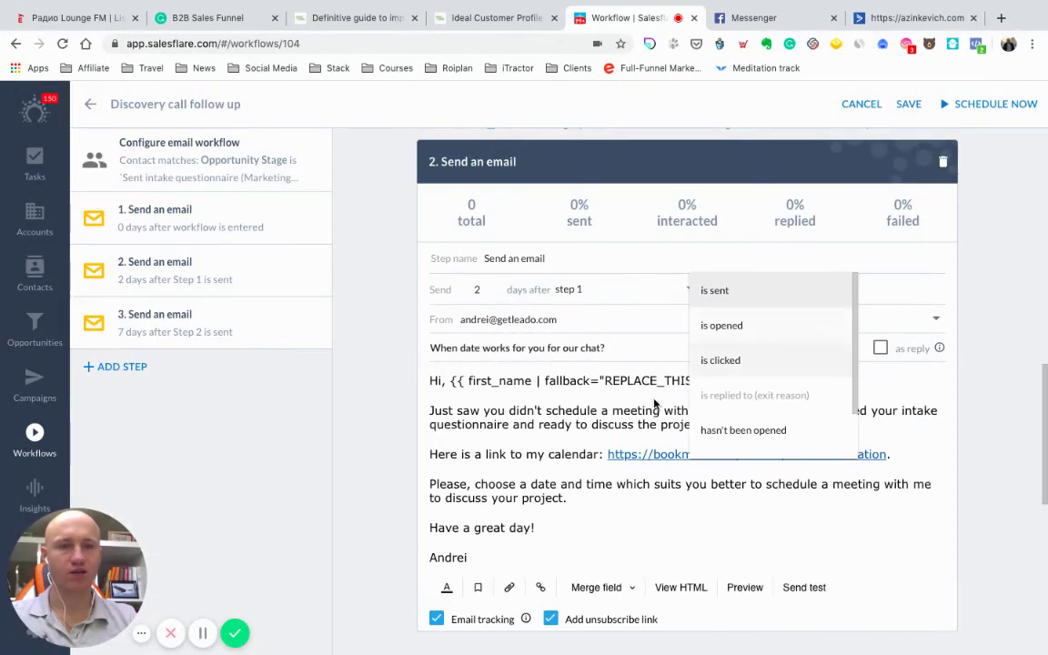
{"action": "left_click", "coordinate": [715, 290]}
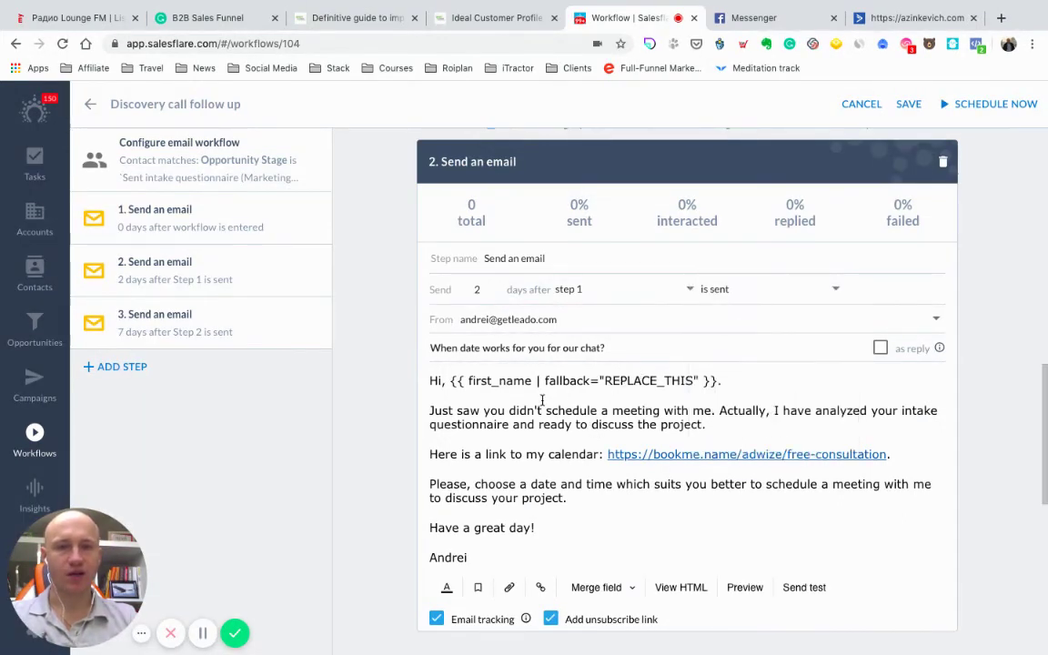
{"action": "left_click", "coordinate": [677, 290]}
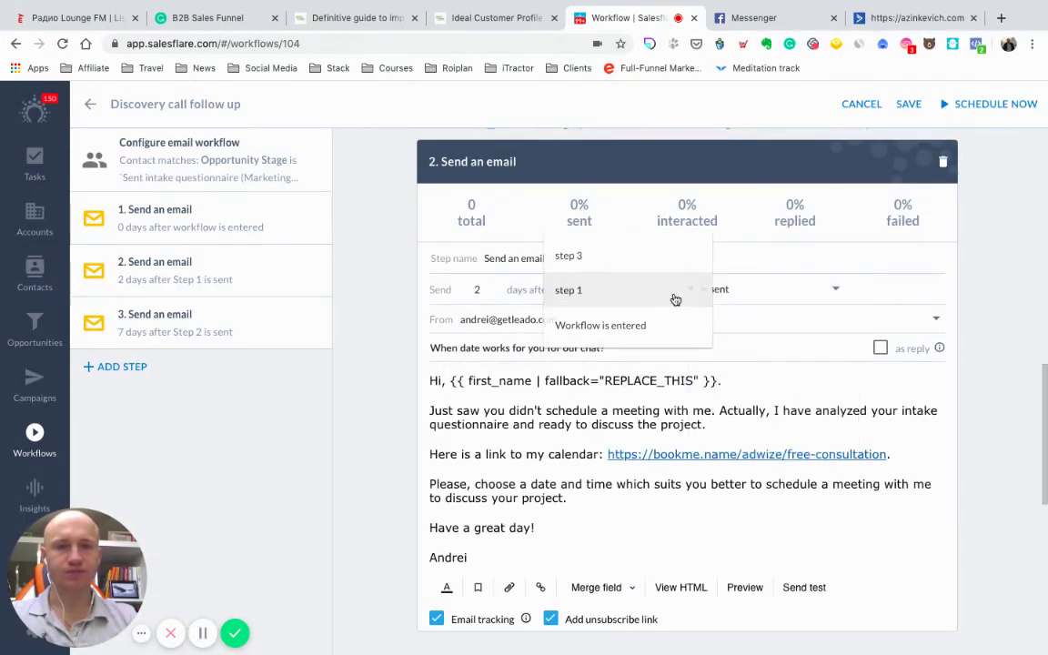
{"action": "left_click", "coordinate": [494, 412]}
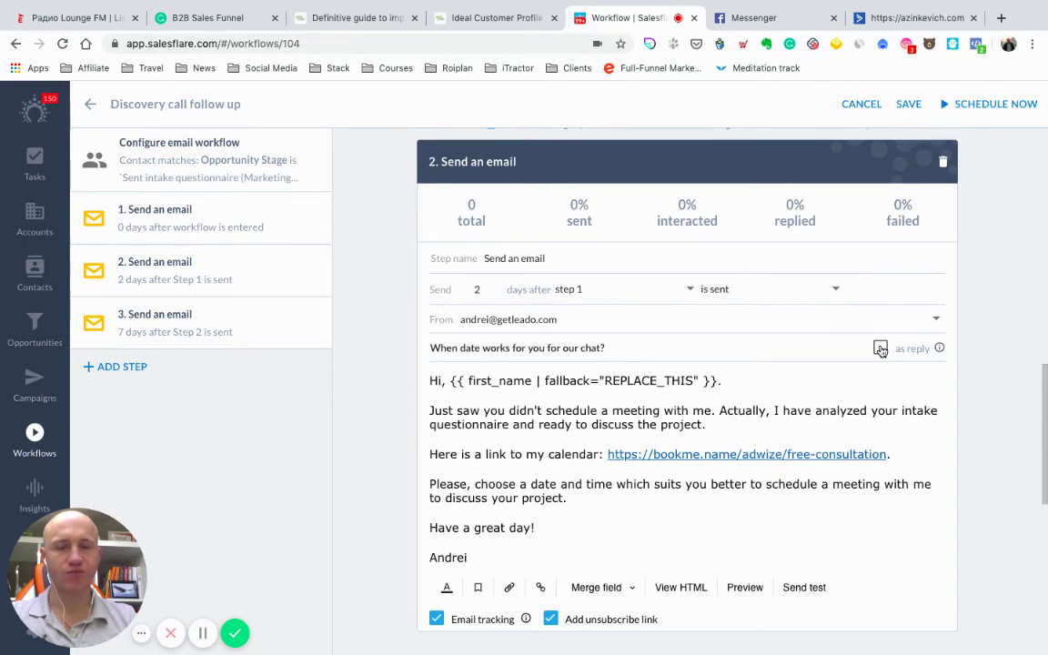
{"action": "scroll", "coordinate": [496, 470], "scroll_direction": "down", "scroll_amount": 2}
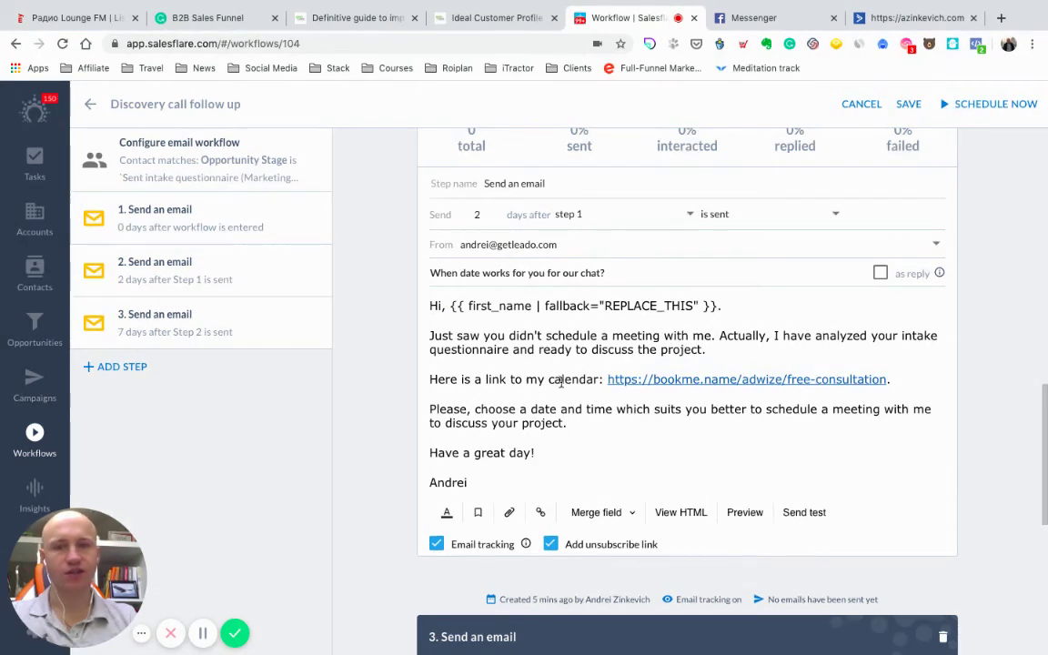
{"action": "scroll", "coordinate": [582, 427], "scroll_direction": "down", "scroll_amount": 2}
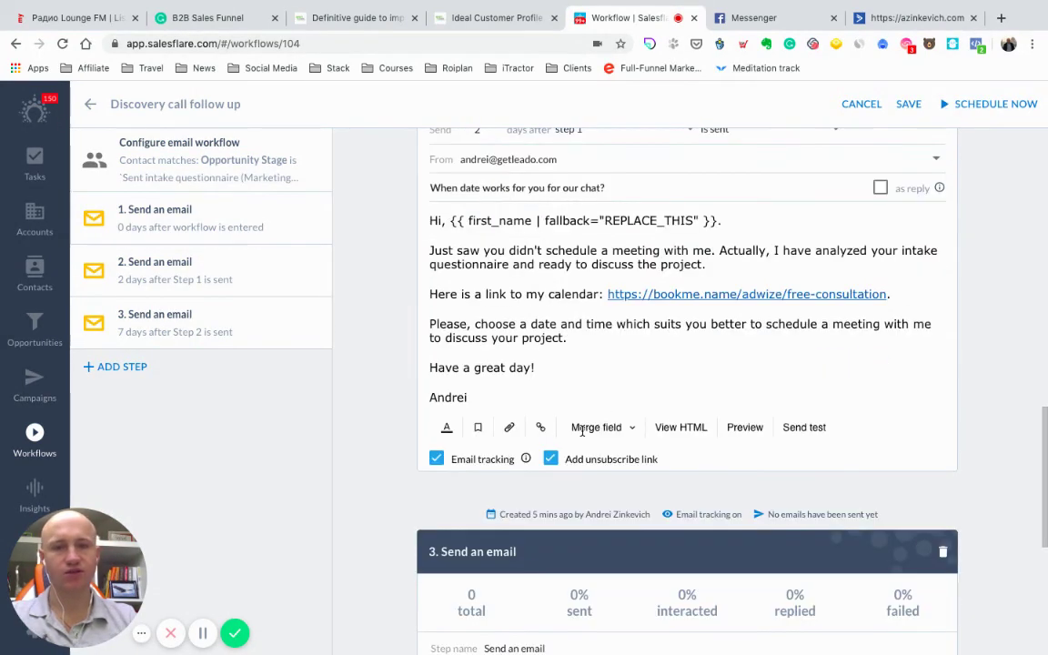
{"action": "scroll", "coordinate": [675, 368], "scroll_direction": "down", "scroll_amount": 4}
{"action": "scroll", "coordinate": [675, 369], "scroll_direction": "down", "scroll_amount": 5}
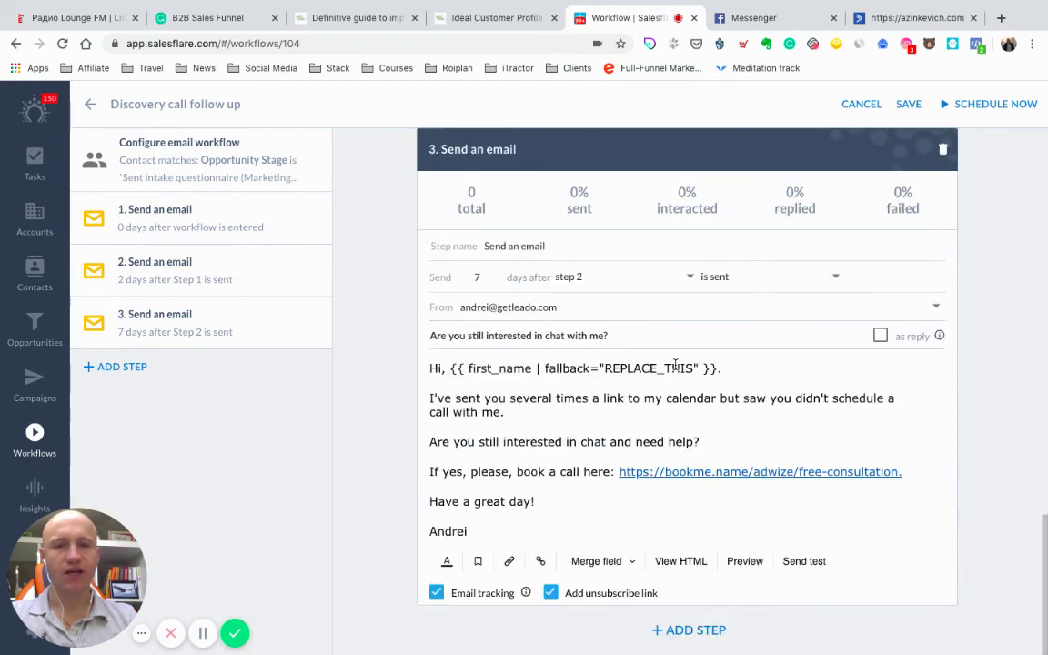